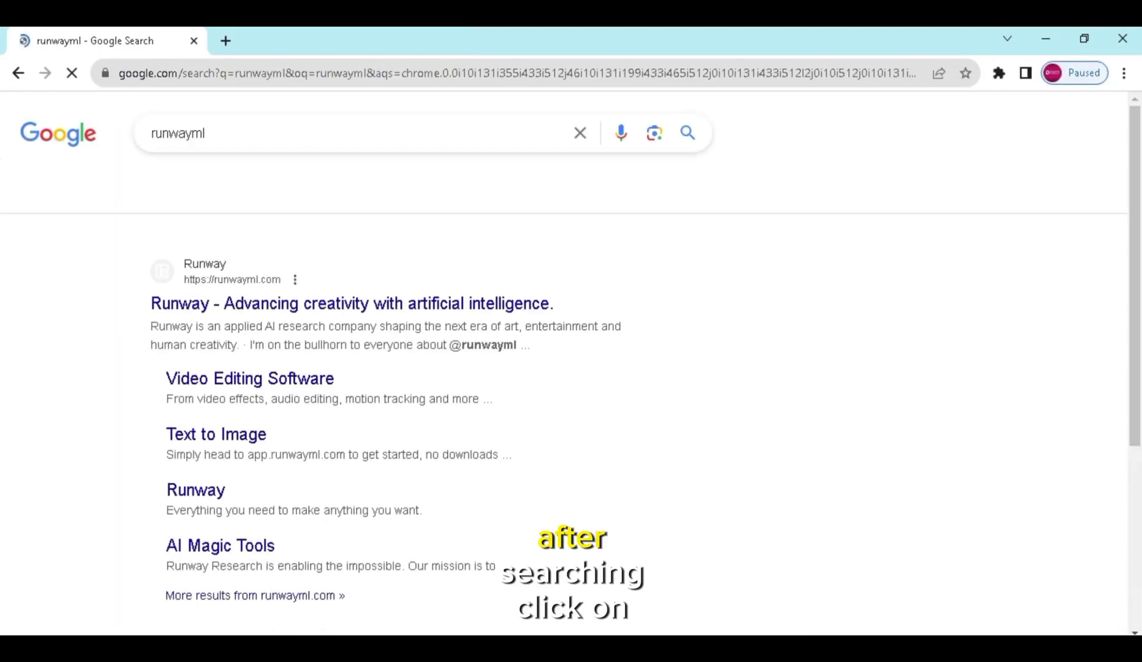
- Go from the Runway search result to the runwayml.com login page in a new tab
left_click(288, 304)
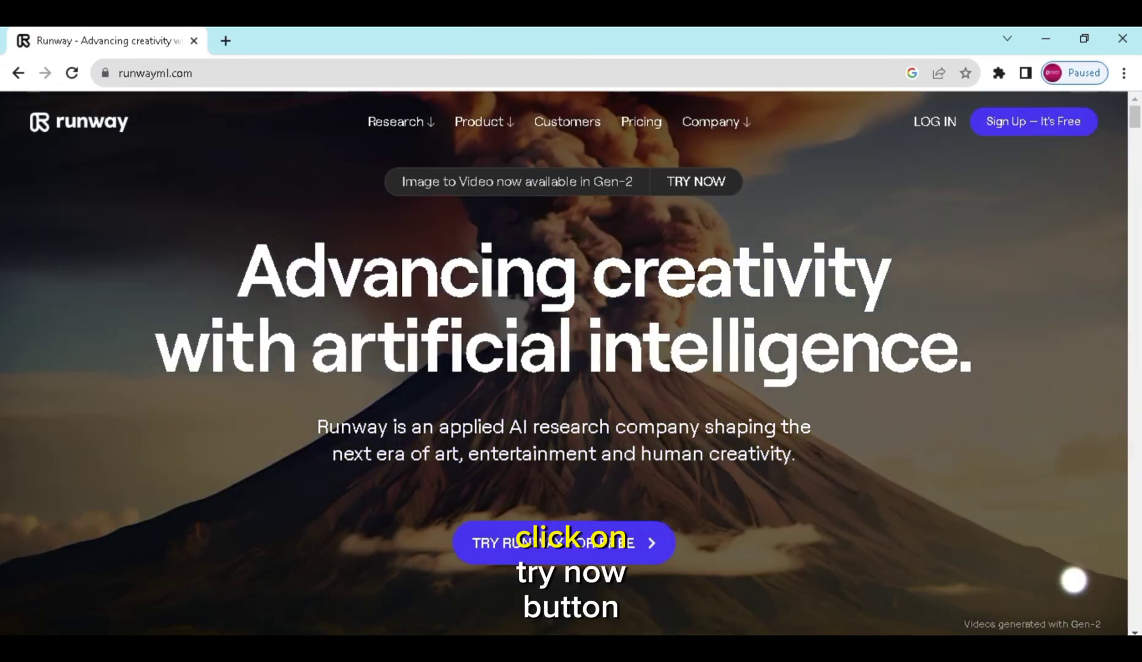
left_click(672, 190)
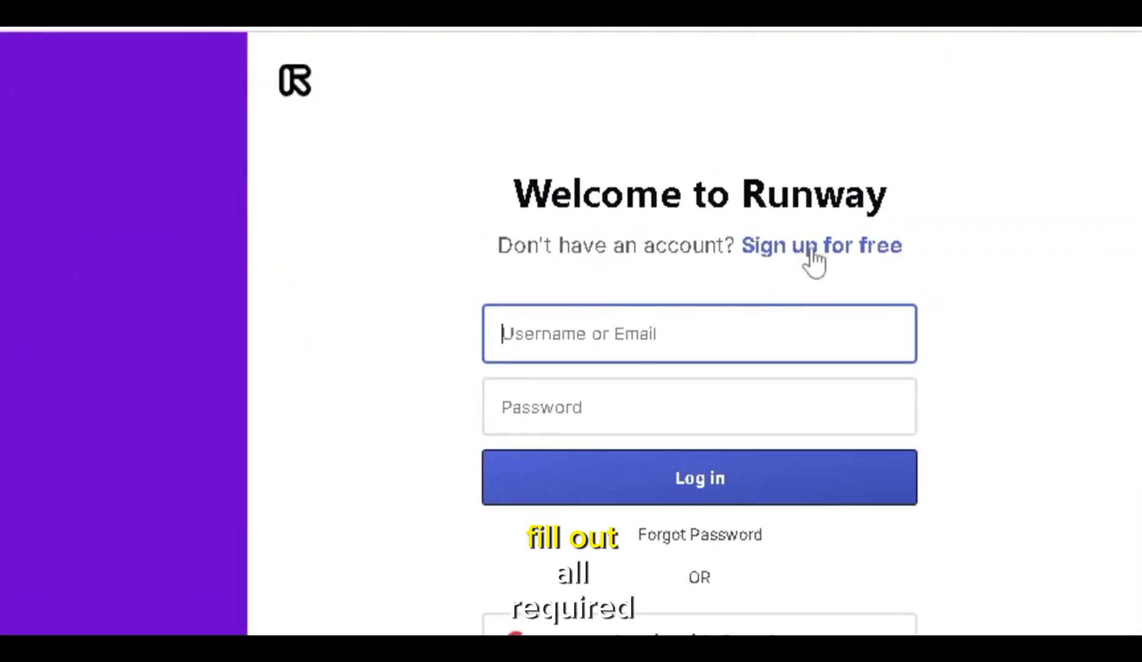
- Sign up for a free Runway account with an e-mail address and skip the newsletter
left_click(805, 251)
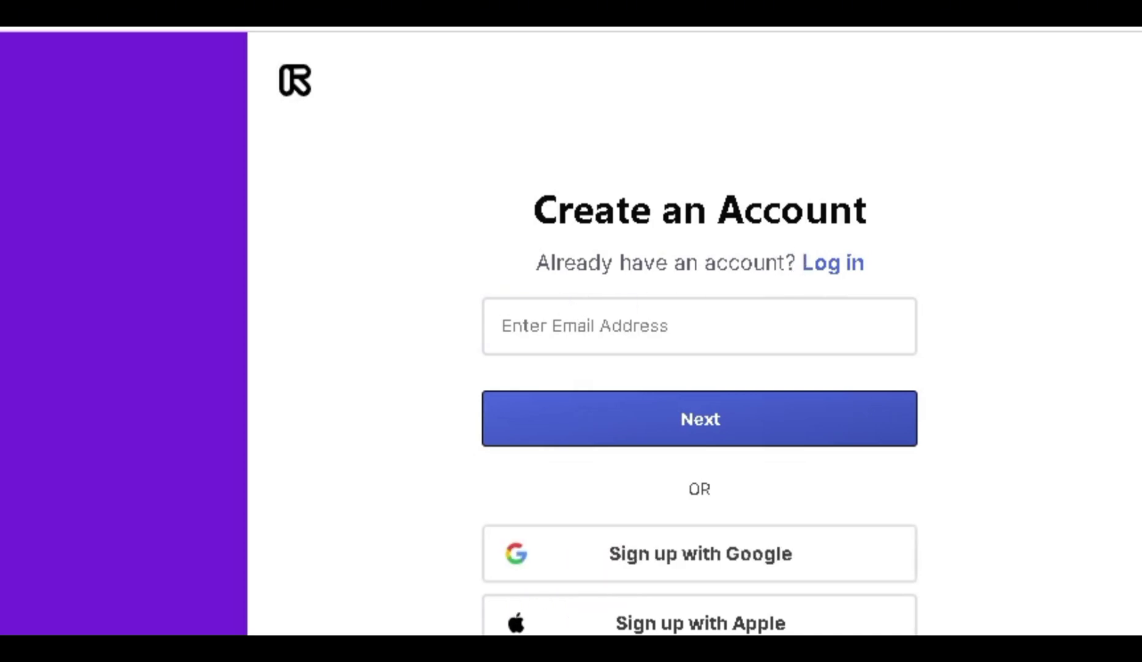
type("dipen")
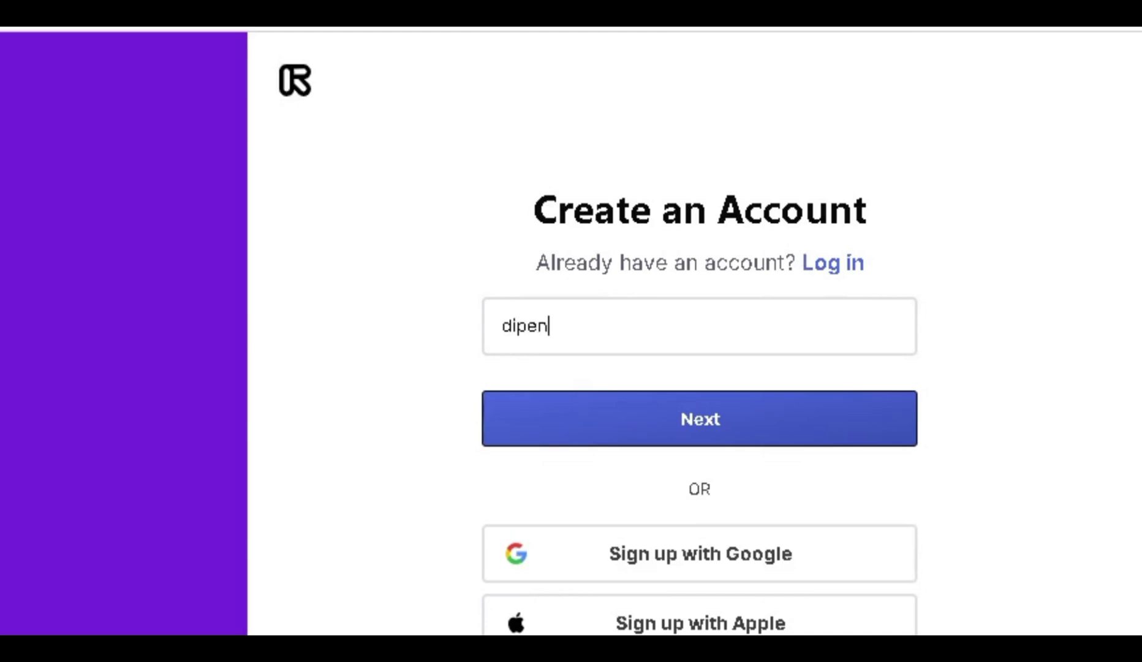
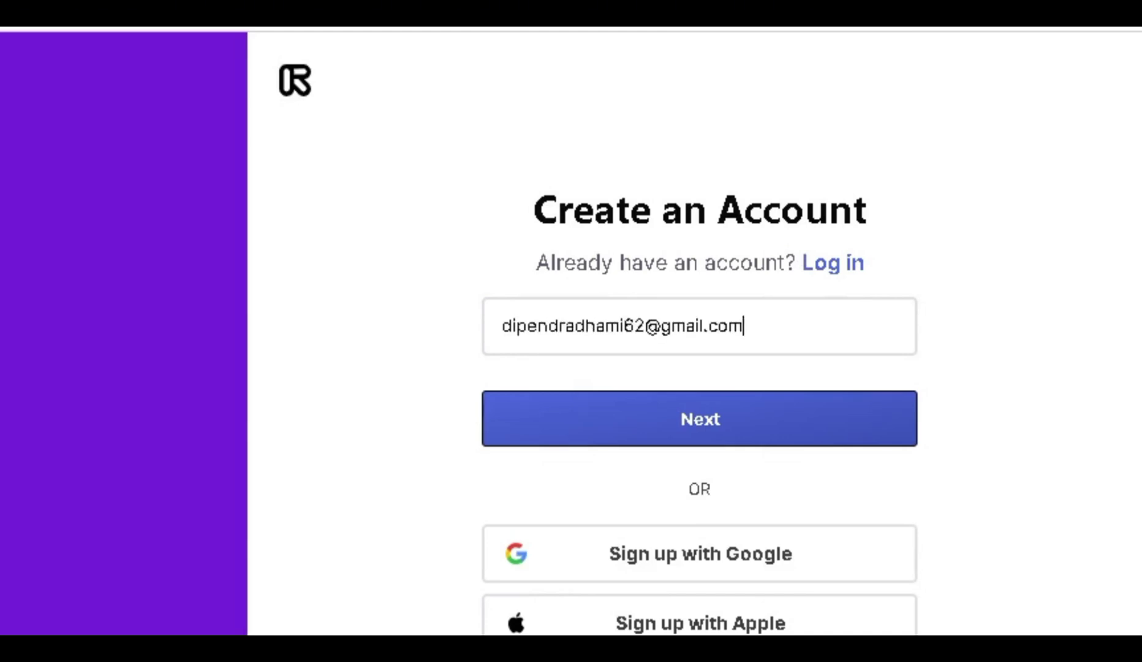
key("Return")
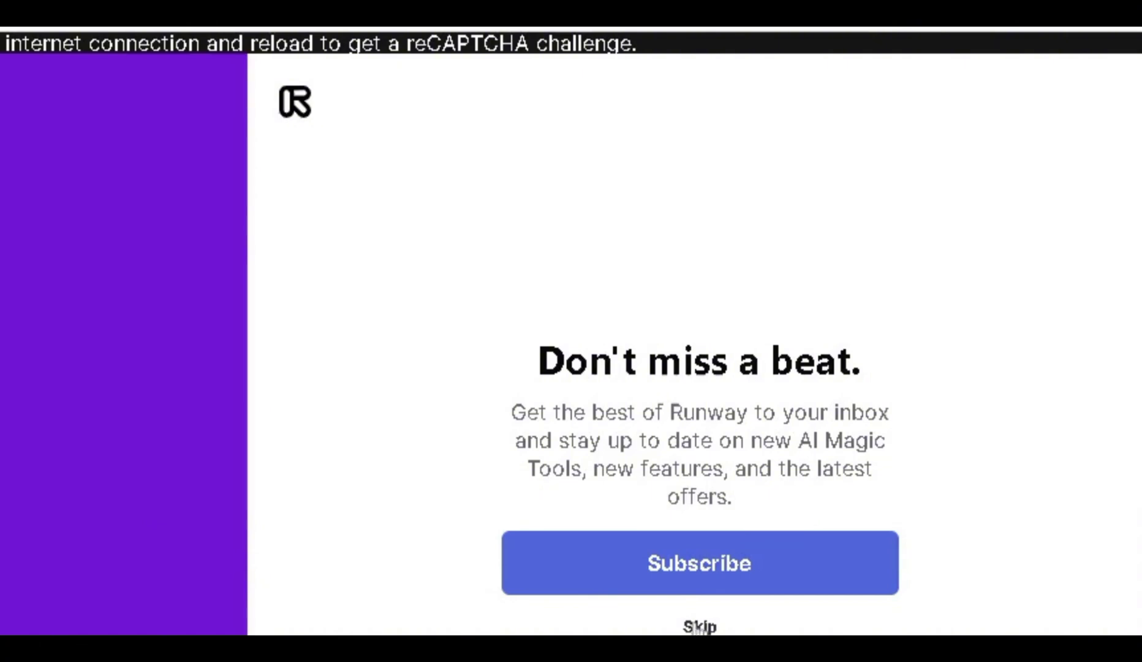
left_click(701, 626)
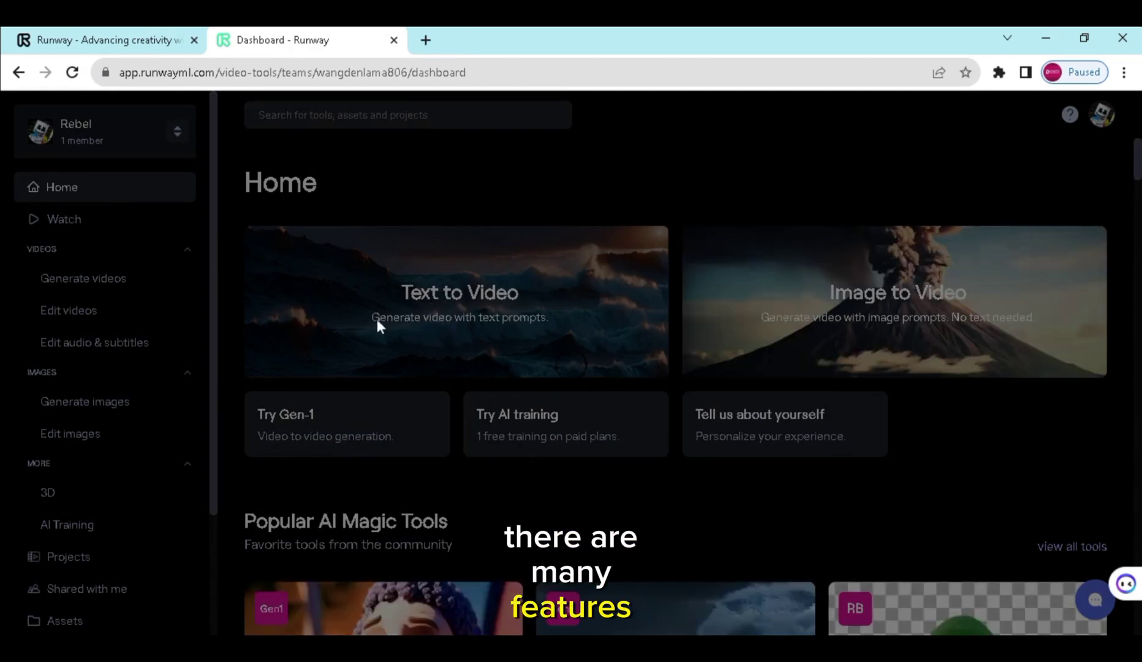
- Choose the Free plan ($0, 125 credits) and return to the Text to Video generator
left_click(399, 322)
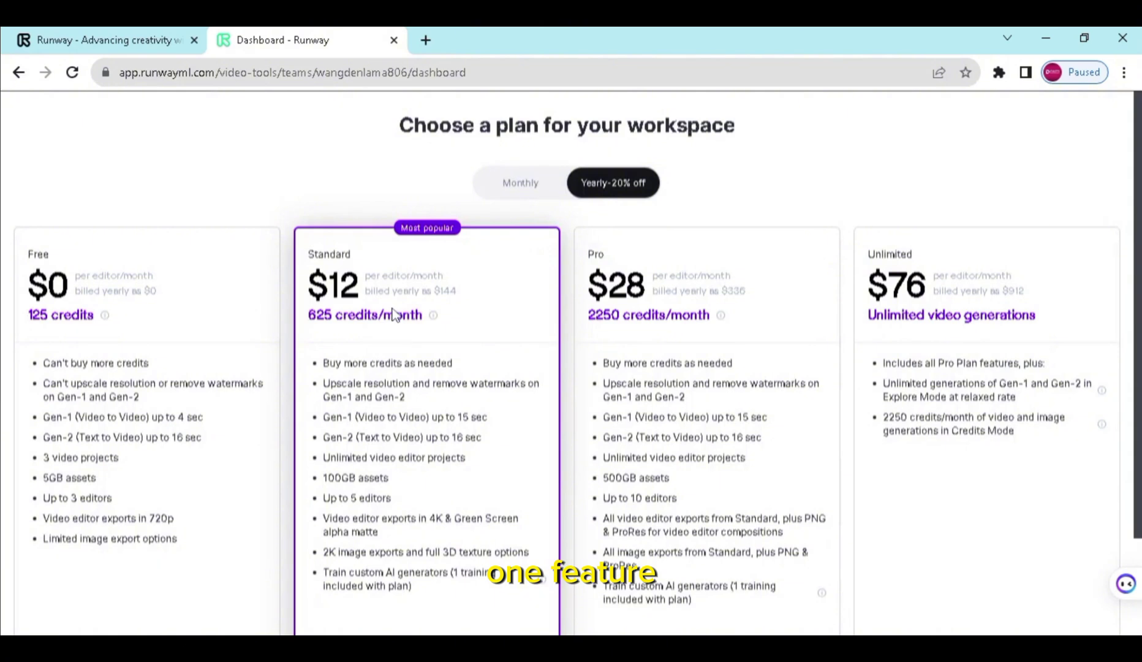
scroll(394, 315, "down", 2)
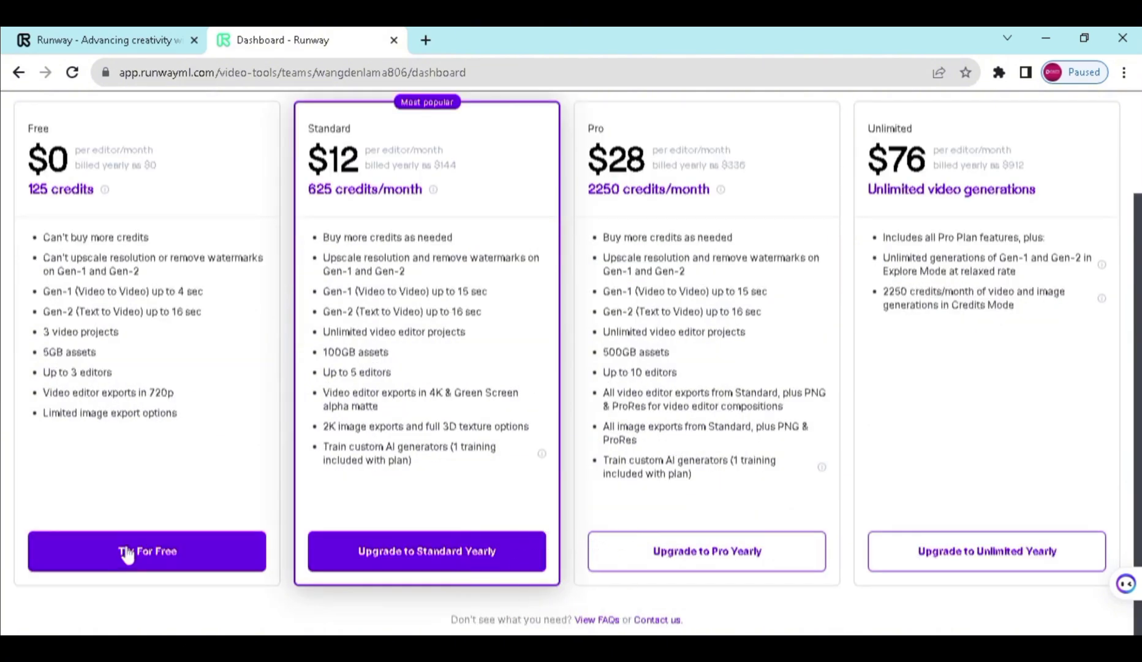
left_click(127, 553)
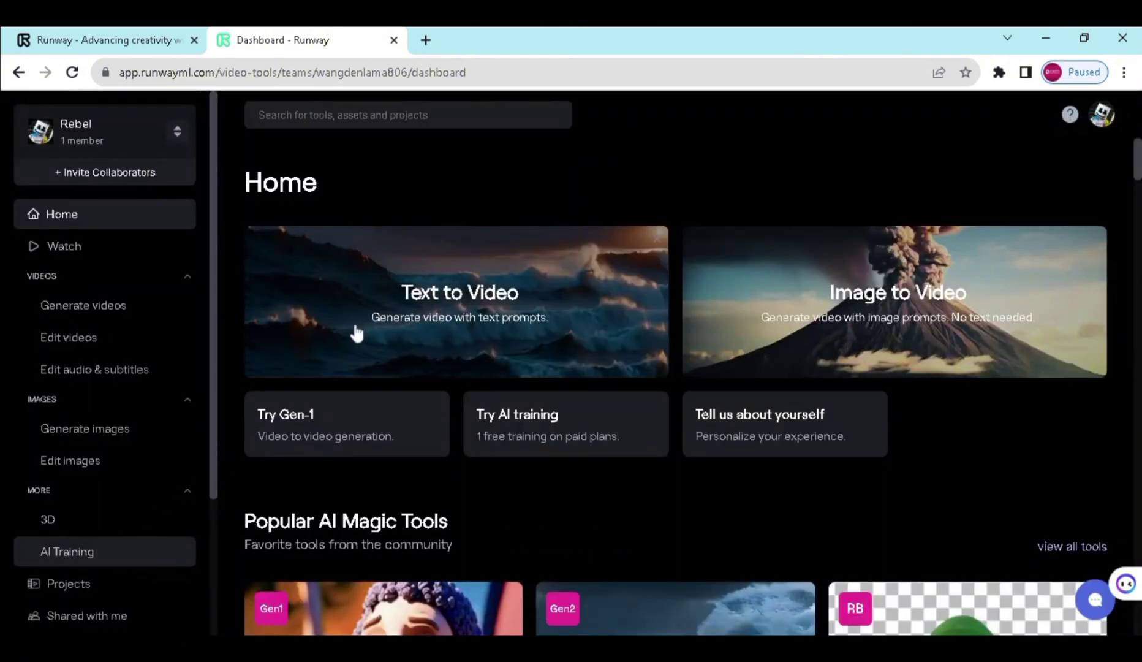
left_click(500, 369)
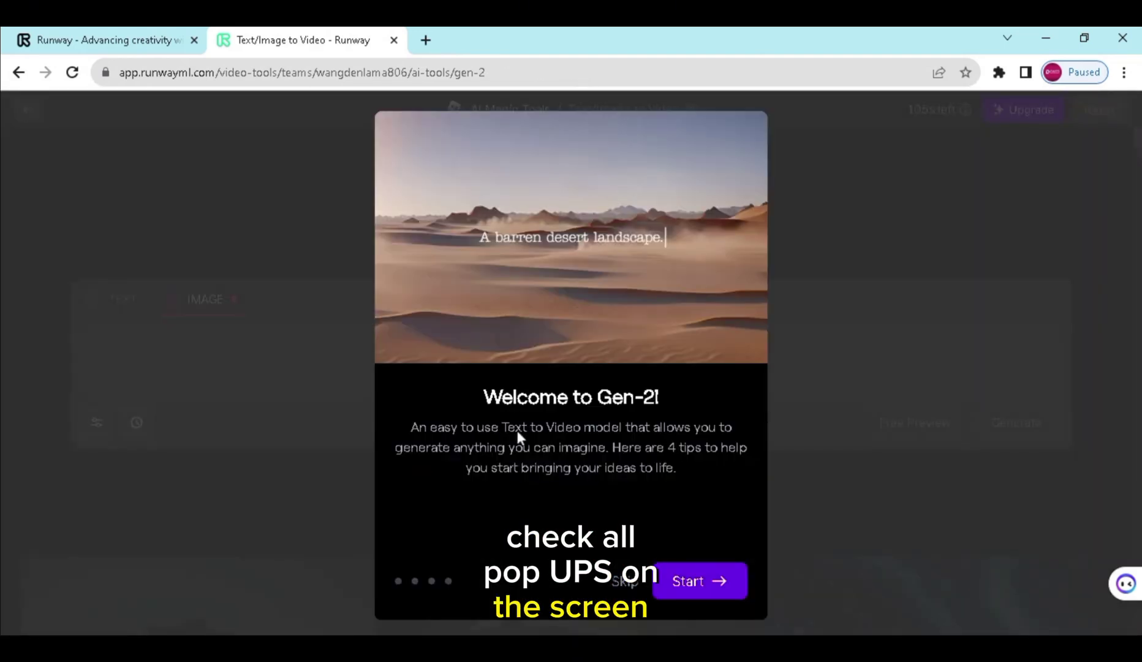
- Step through all the Gen-2 welcome tips and start using Gen-2
left_click(700, 591)
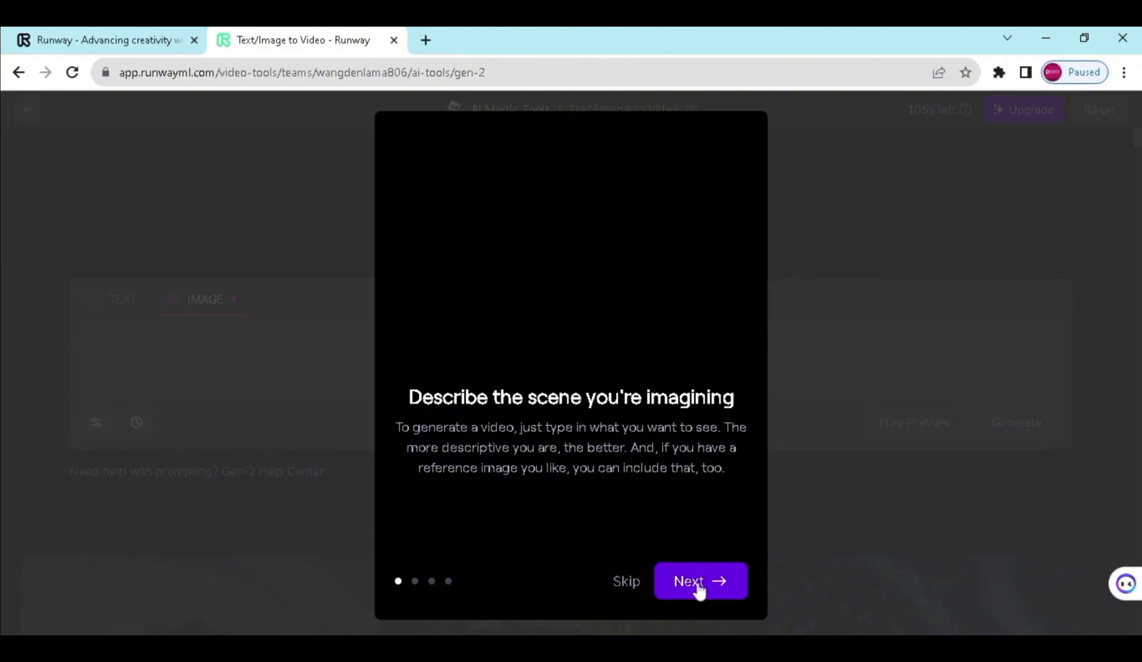
left_click(700, 591)
left_click(699, 590)
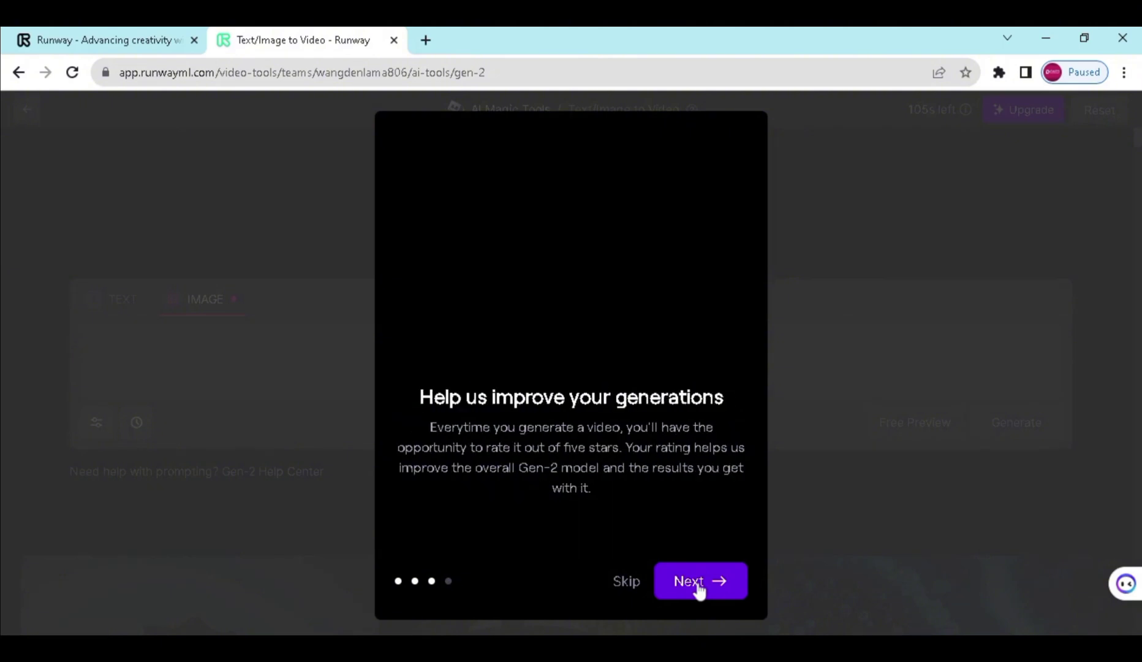
left_click(699, 589)
left_click(700, 590)
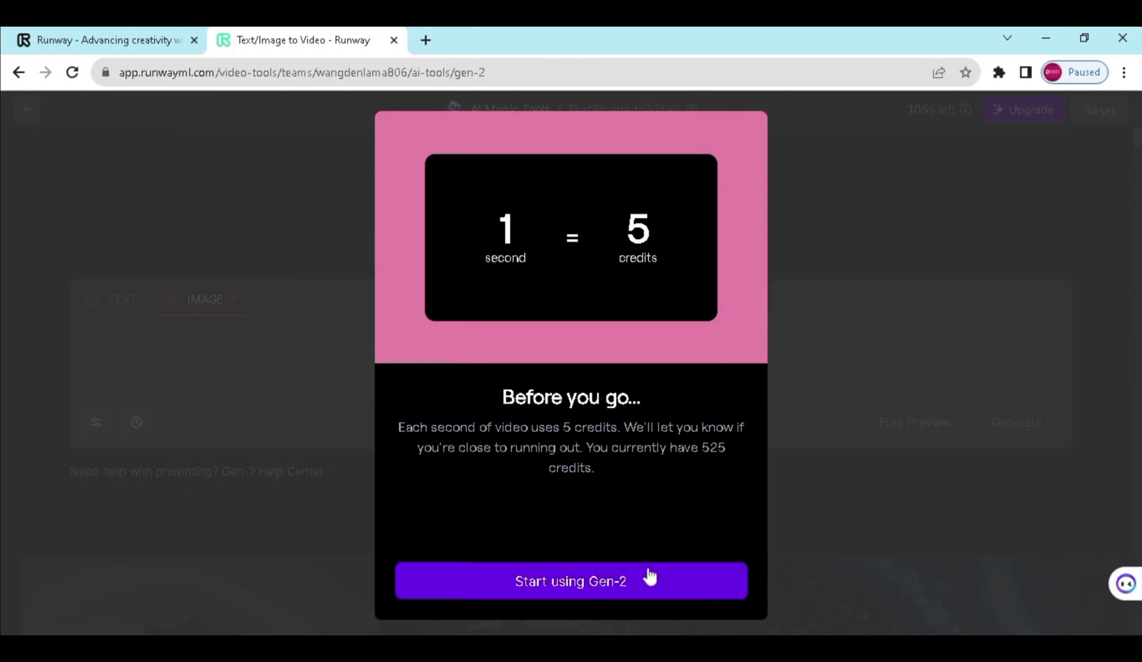
left_click(616, 584)
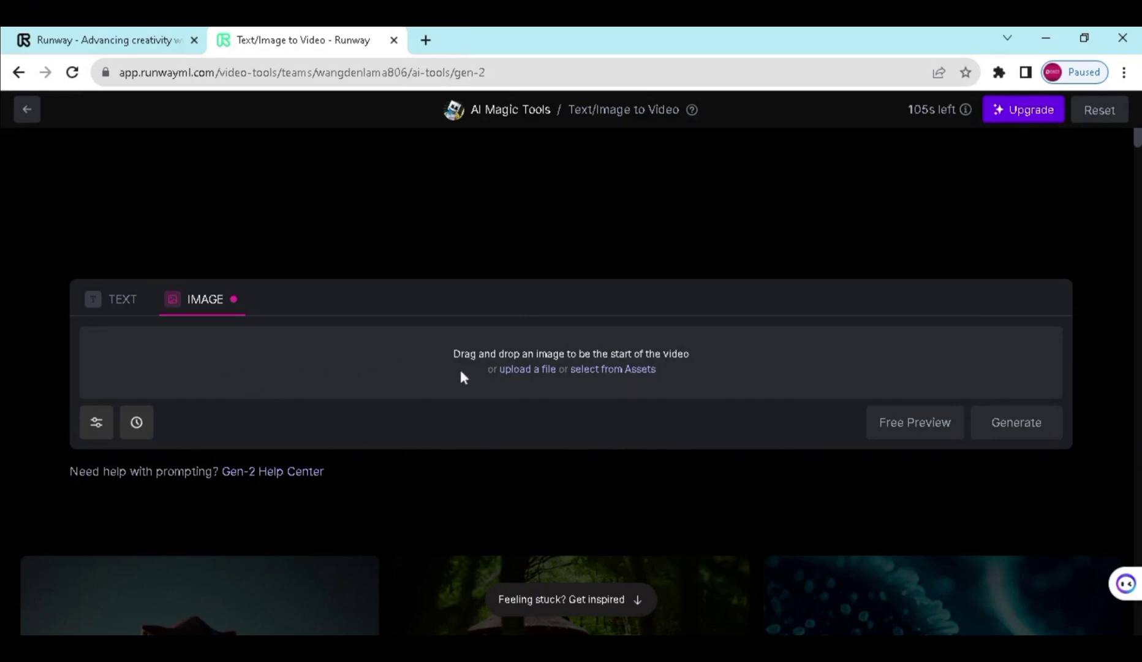
- Generate a 4-second Gen-2 video from the text prompt 'man drinking water.'
left_click(120, 305)
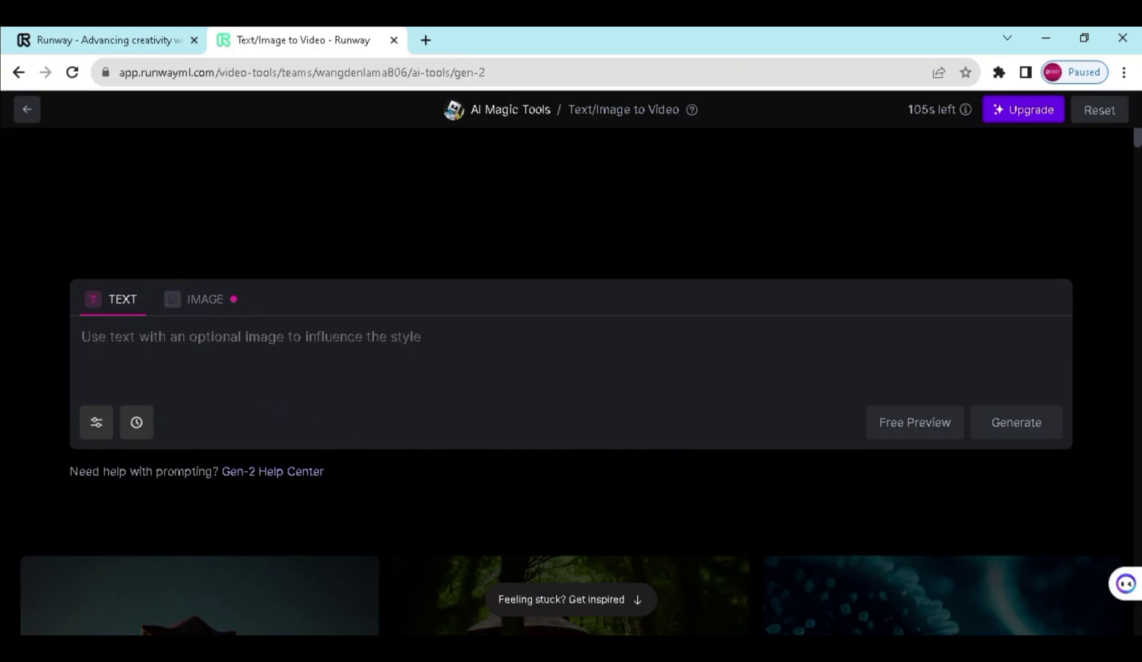
type("ma")
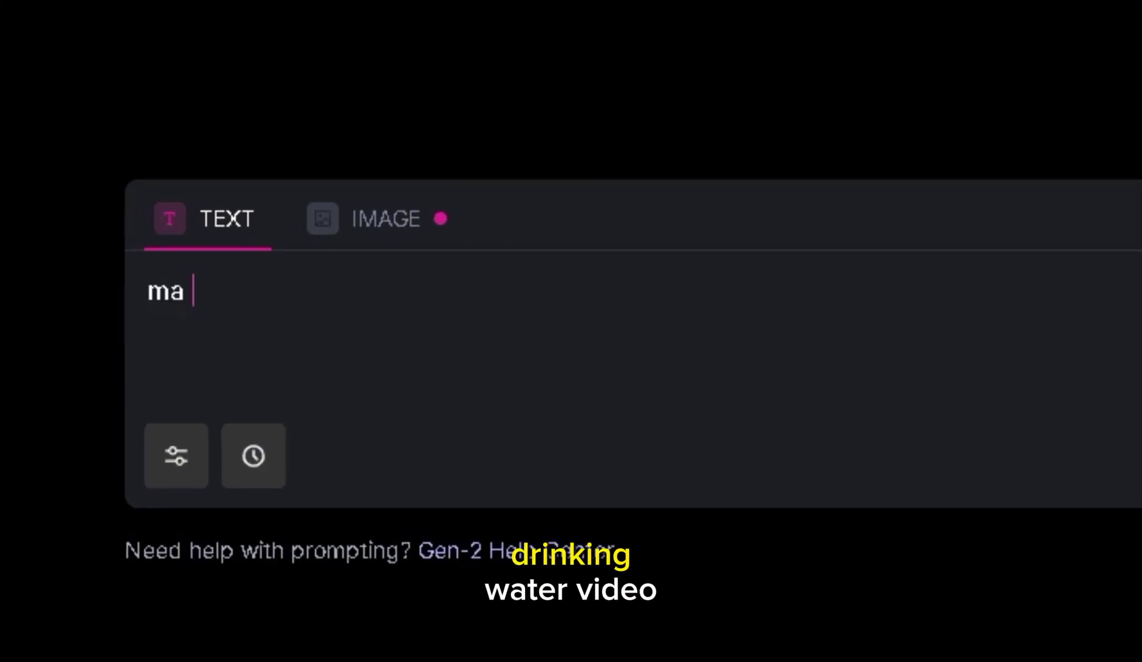
key("BackSpace")
type("n drinking ")
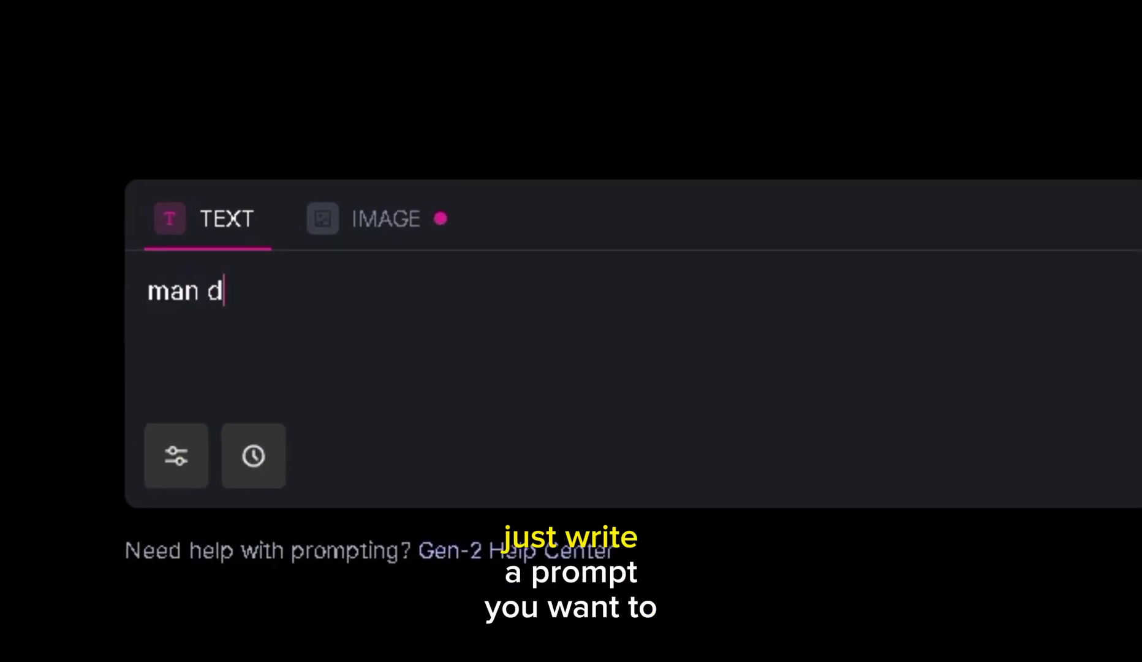
type("water.")
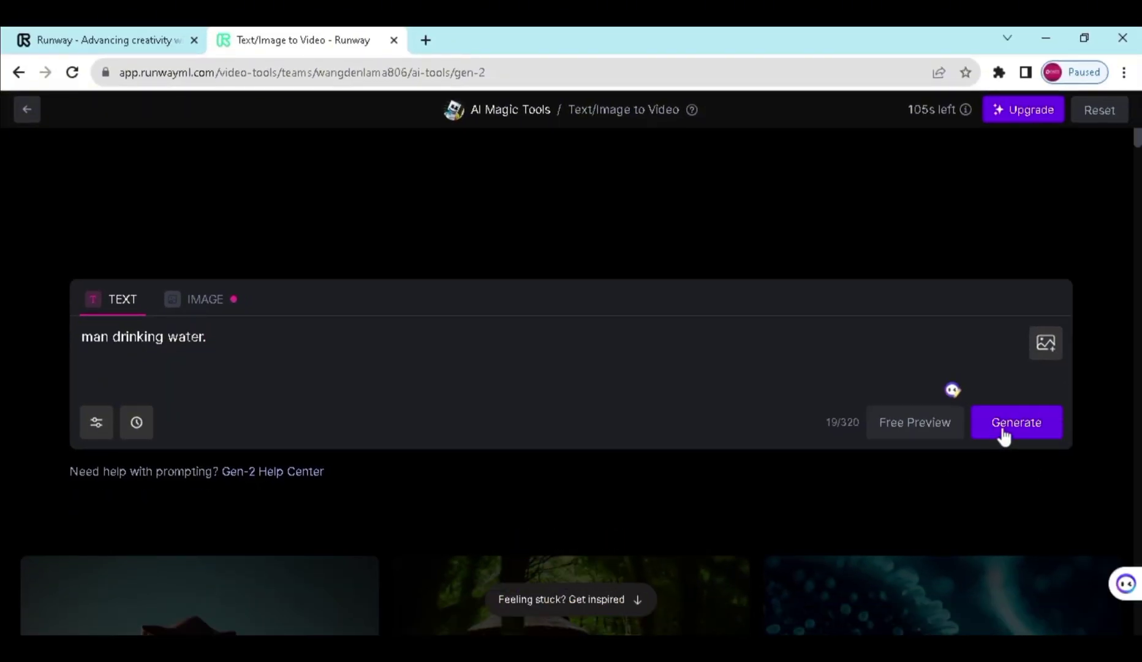
left_click(1000, 429)
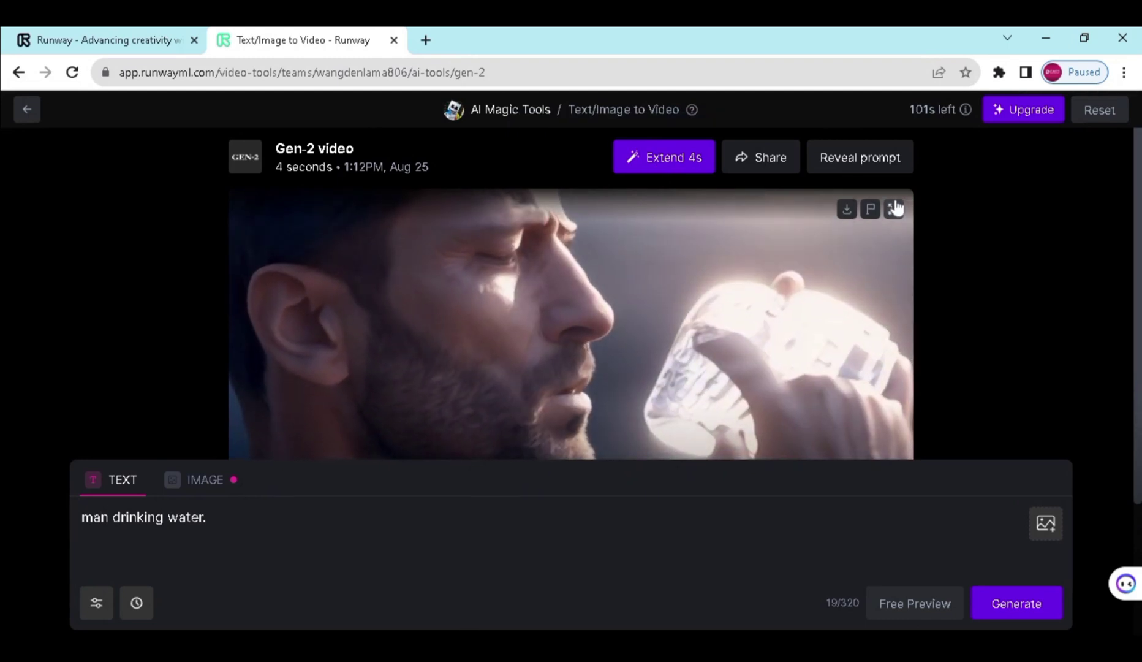
left_click(895, 207)
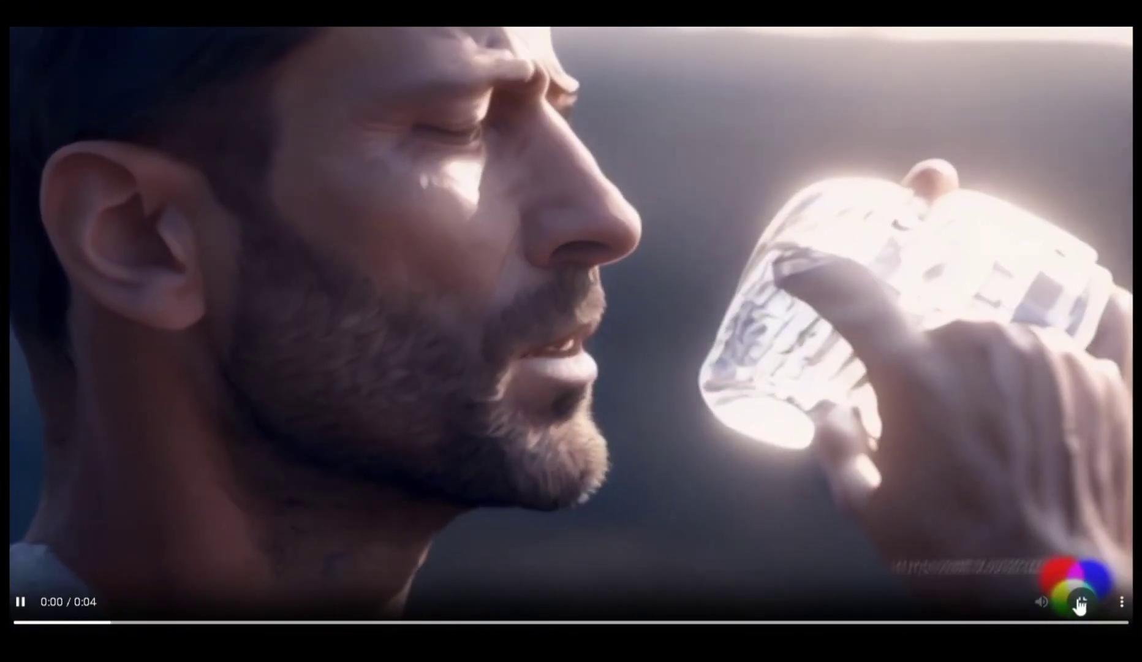
left_click(1082, 601)
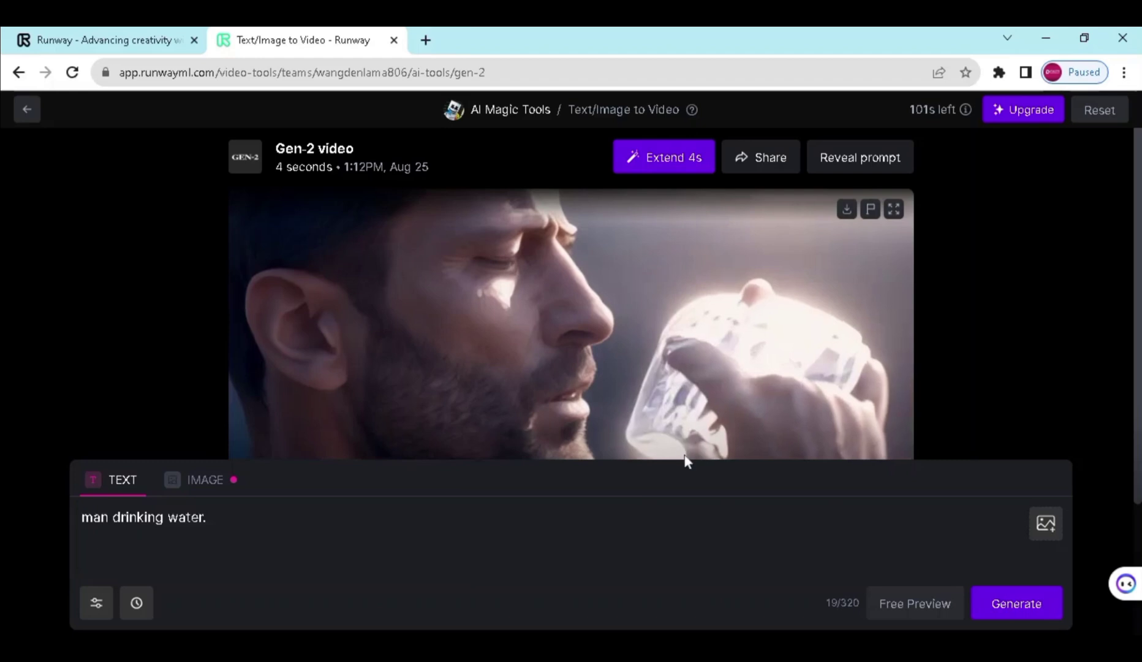
left_click_drag(207, 518, 81, 517)
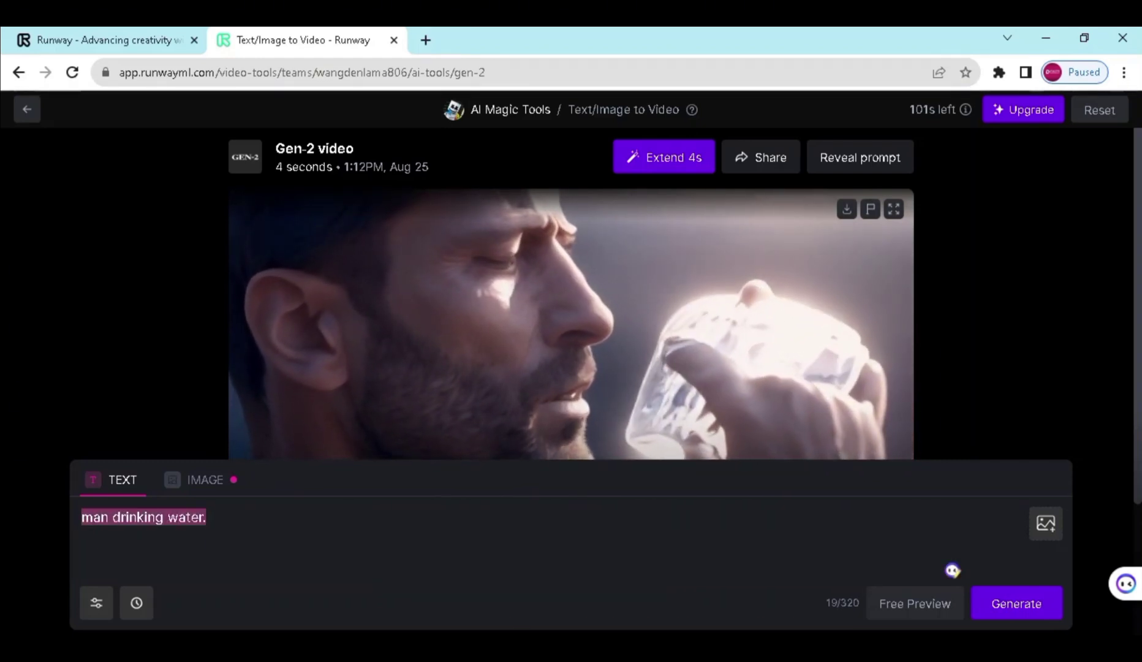
- Clear the previous 'man drinking water.' prompt from the text box
key("BackSpace")
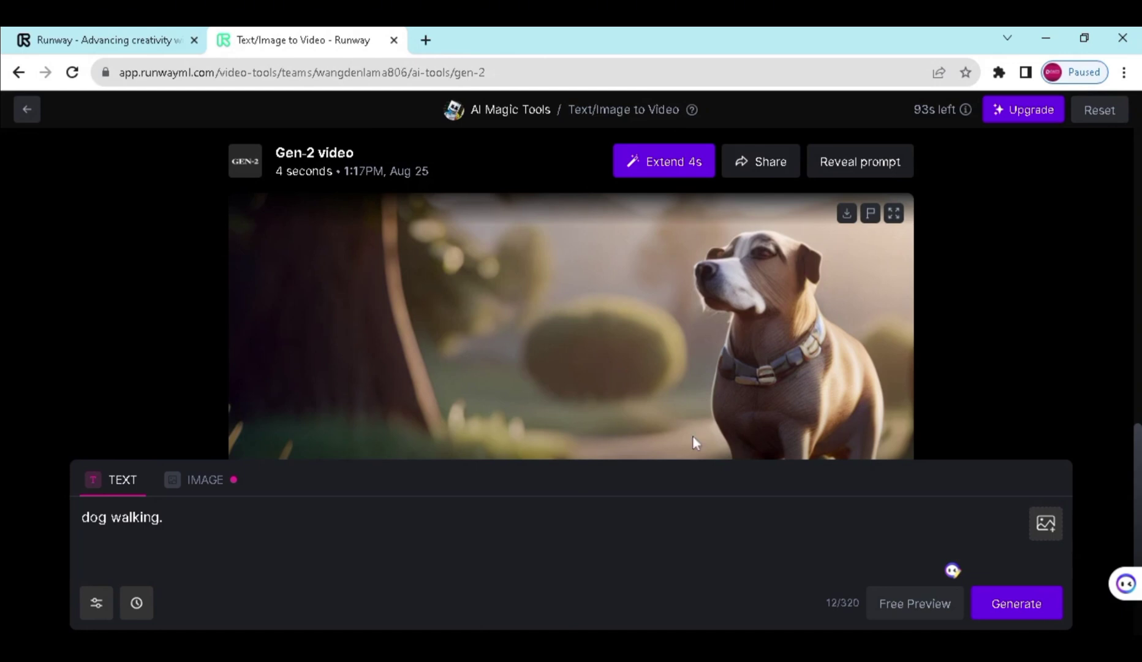
- Play the 4-second dog-walking clip full screen, exit full screen, and download it
left_click(893, 213)
left_click(17, 603)
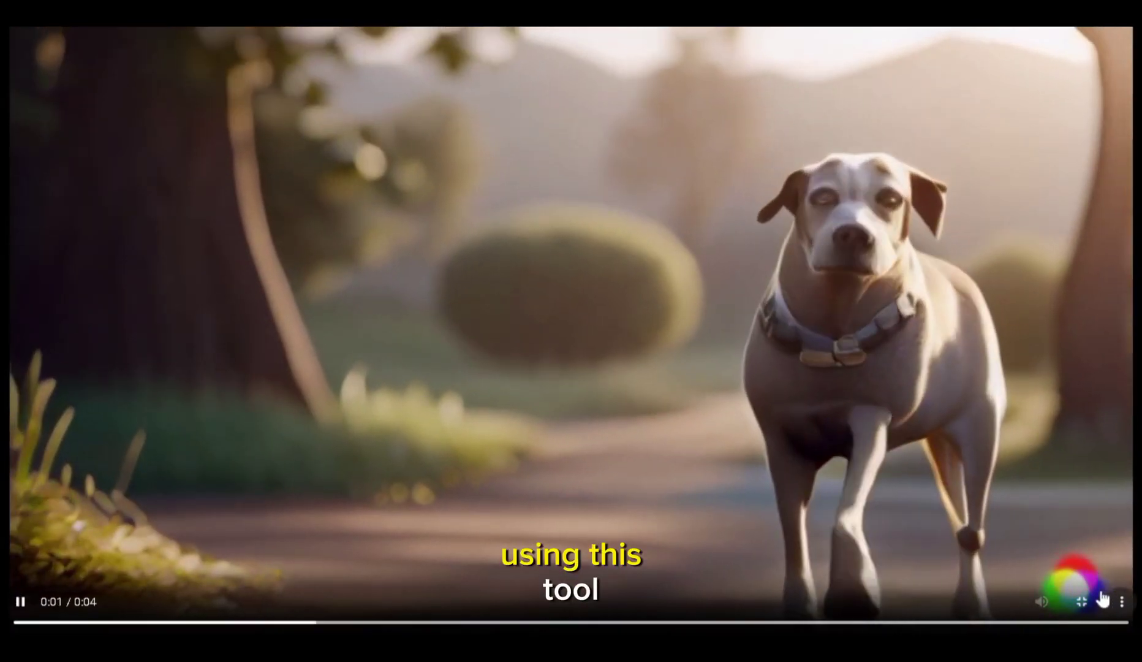
left_click(1081, 601)
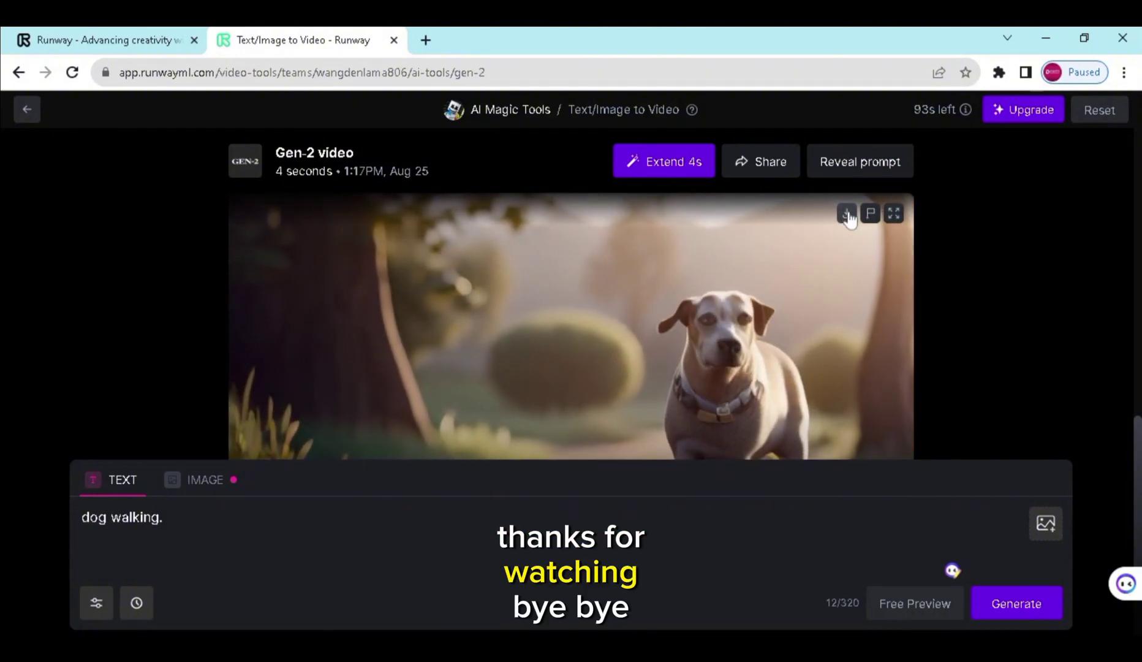
left_click(847, 216)
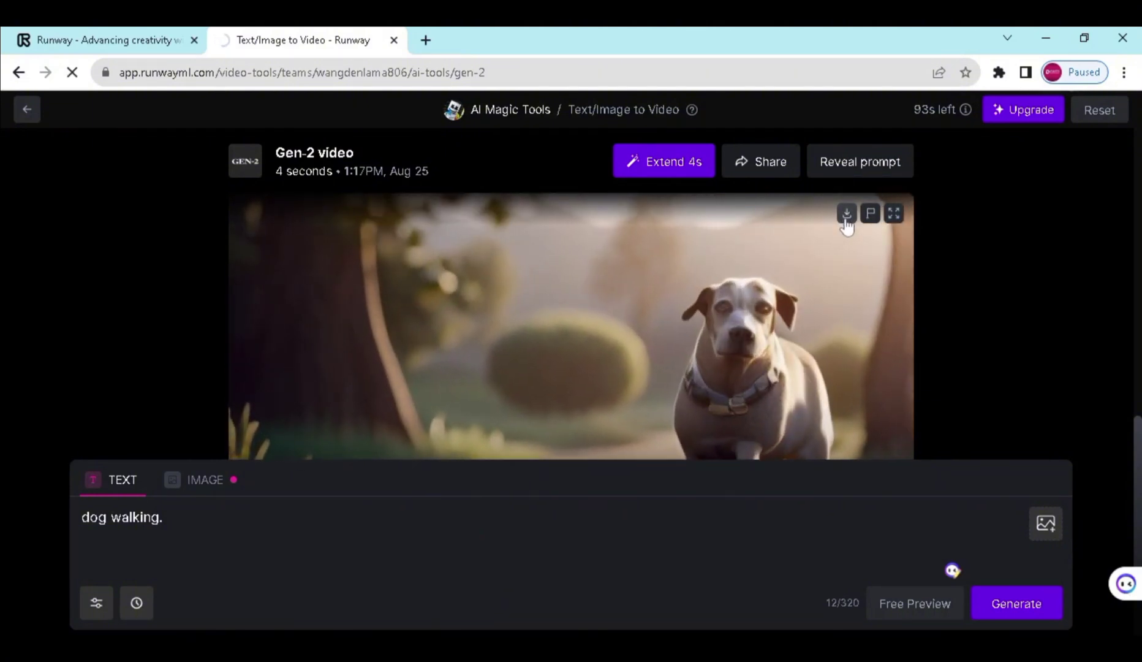